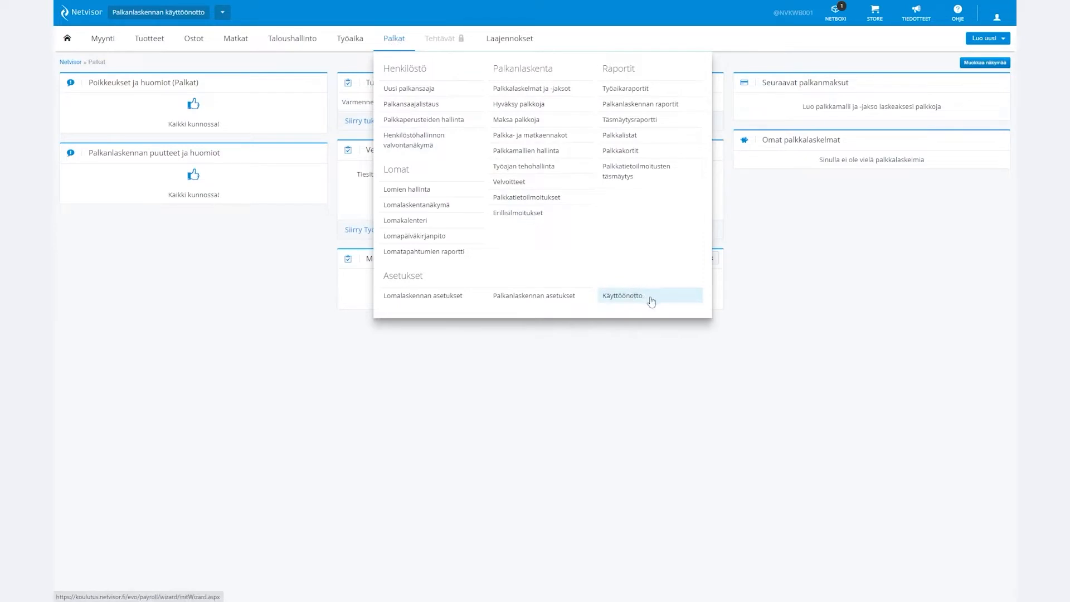
- Open the payroll Käyttöönotto page and start the deployment of the Palkat service
{"action": "left_click", "coordinate": [651, 301]}
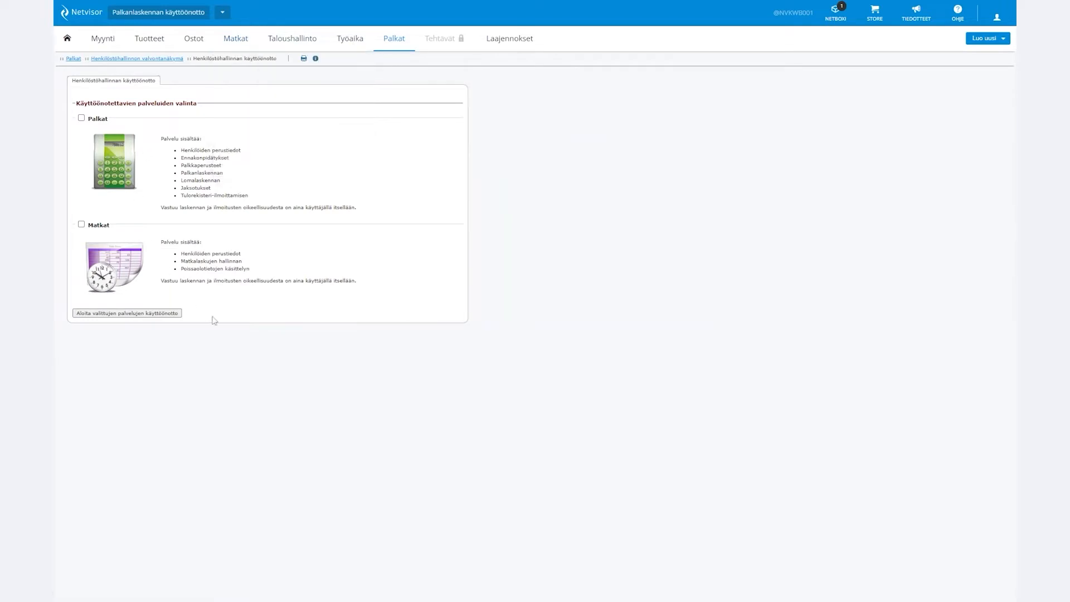
{"action": "left_click", "coordinate": [81, 119]}
{"action": "left_click", "coordinate": [125, 314]}
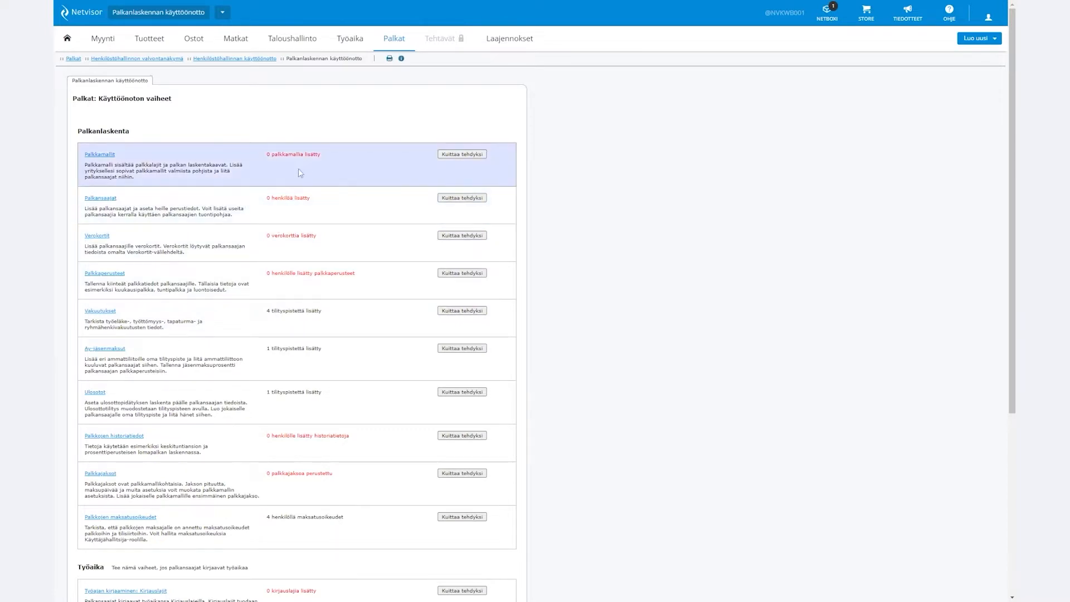
- Open the Palkkamallit phase from the deployment steps and start selecting a salary model template
{"action": "scroll", "coordinate": [296, 184], "scroll_direction": "down", "scroll_amount": 5}
{"action": "scroll", "coordinate": [301, 262], "scroll_direction": "up", "scroll_amount": 5}
{"action": "left_click_drag", "start_coordinate": [84, 165], "coordinate": [149, 182]}
{"action": "left_click", "coordinate": [150, 182]}
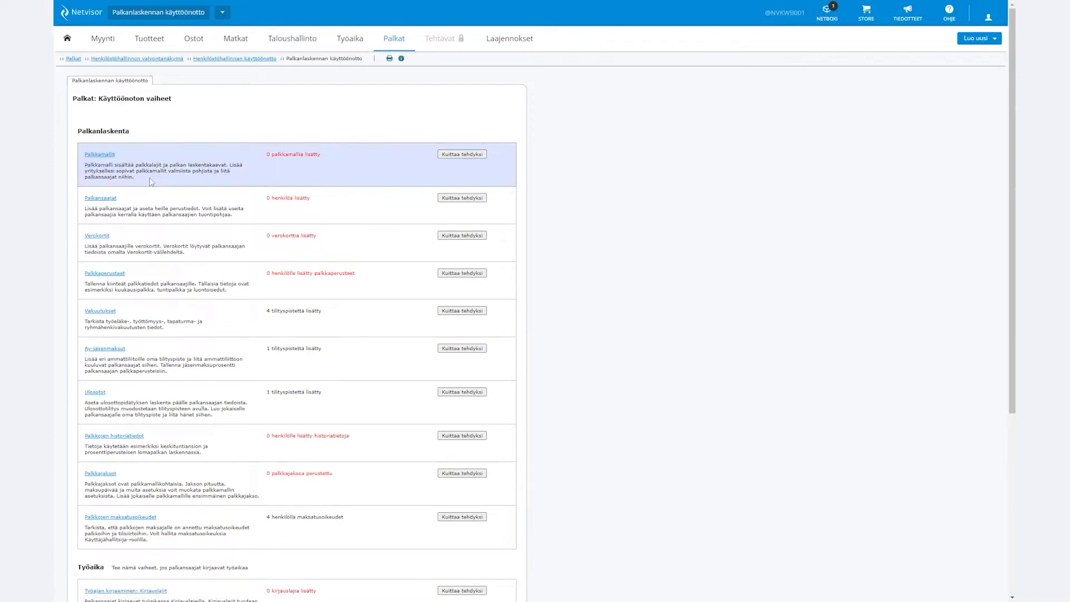
{"action": "left_click", "coordinate": [95, 158]}
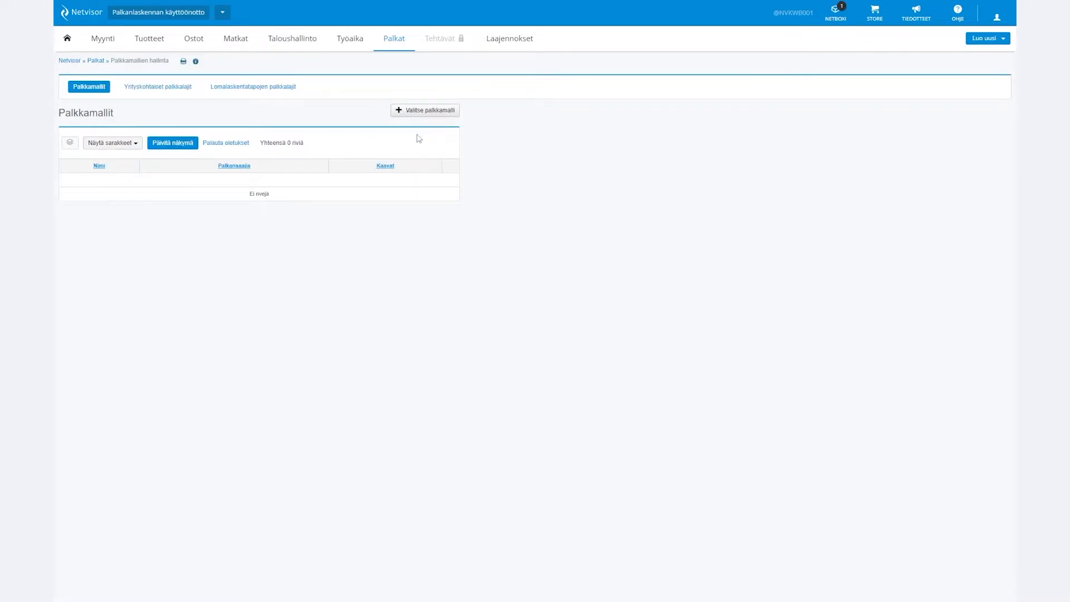
{"action": "left_click", "coordinate": [446, 114]}
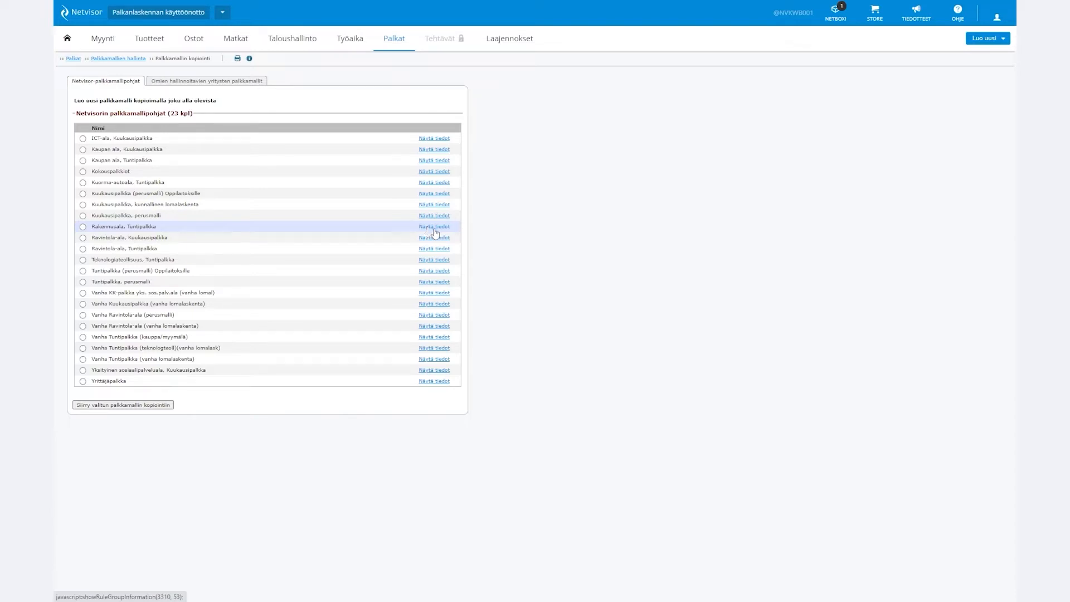
- Examine the details and wage types of the "Kaupan ala, Tuntipalkka" template, and close its information window
{"action": "left_click", "coordinate": [435, 161]}
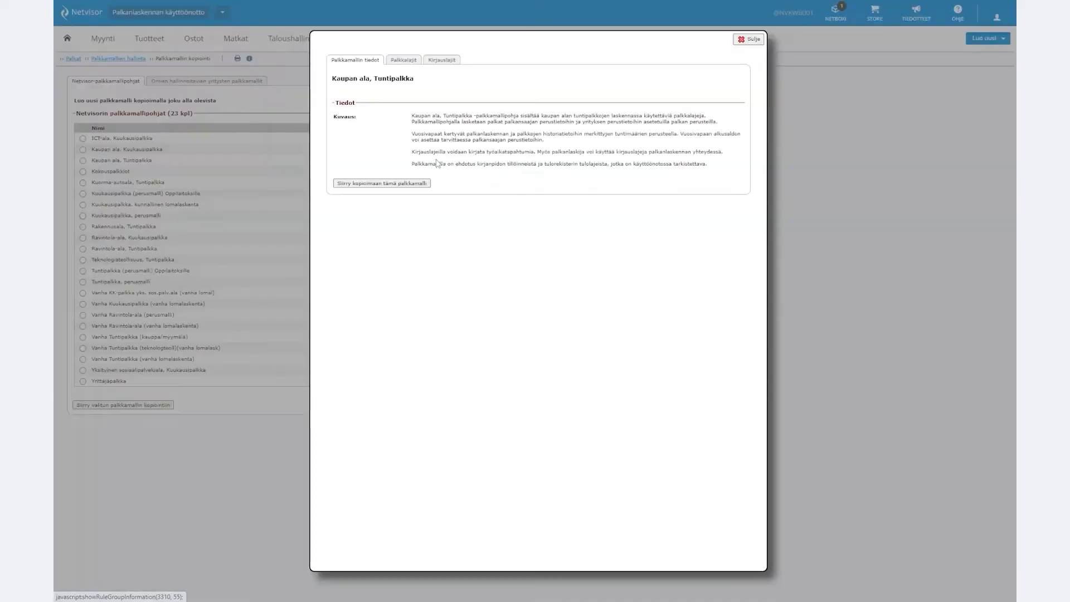
{"action": "left_click", "coordinate": [397, 59]}
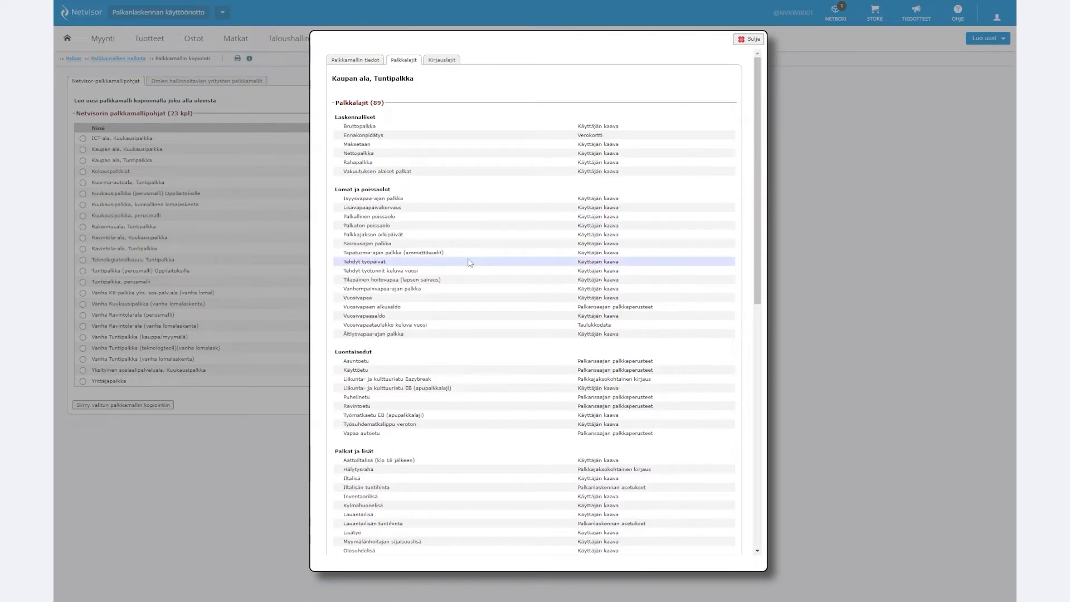
{"action": "scroll", "coordinate": [470, 263], "scroll_direction": "down", "scroll_amount": 3}
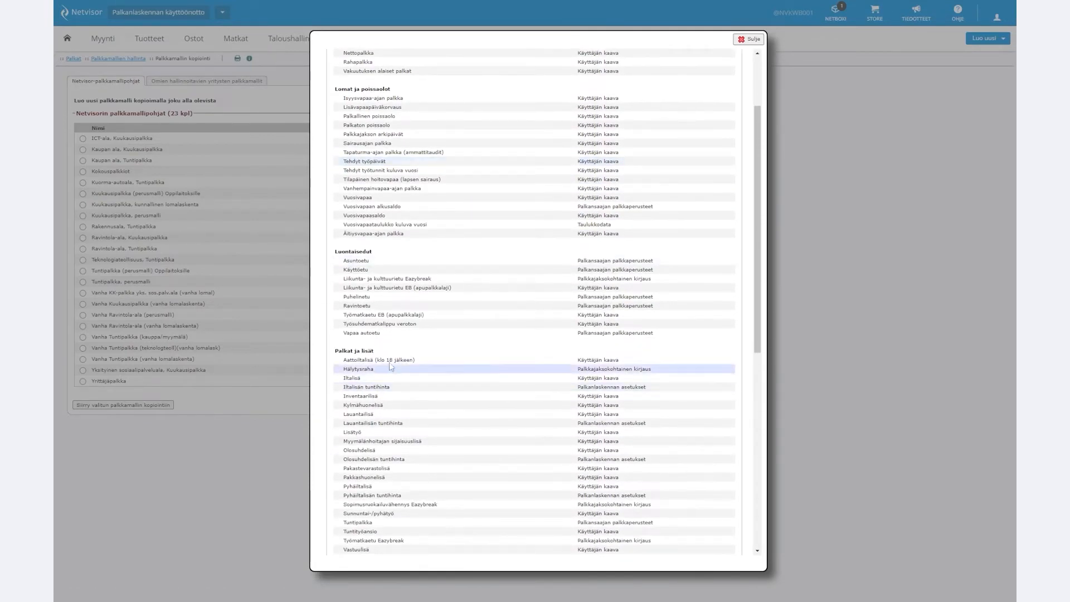
{"action": "scroll", "coordinate": [453, 418], "scroll_direction": "down", "scroll_amount": 3}
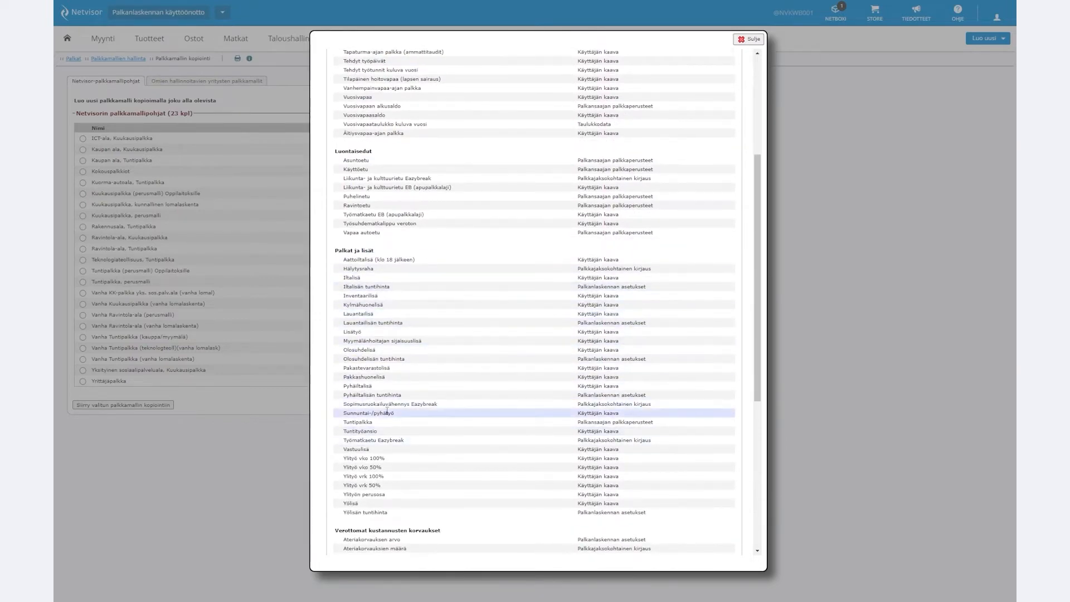
{"action": "scroll", "coordinate": [474, 346], "scroll_direction": "up", "scroll_amount": 3}
{"action": "scroll", "coordinate": [455, 450], "scroll_direction": "up", "scroll_amount": 3}
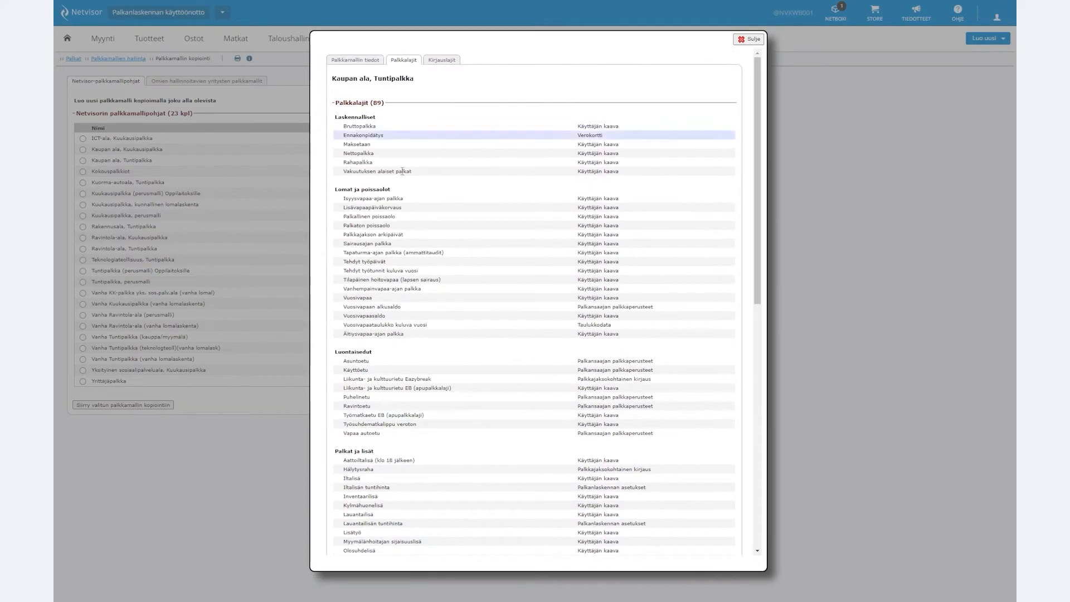
{"action": "left_click", "coordinate": [750, 39]}
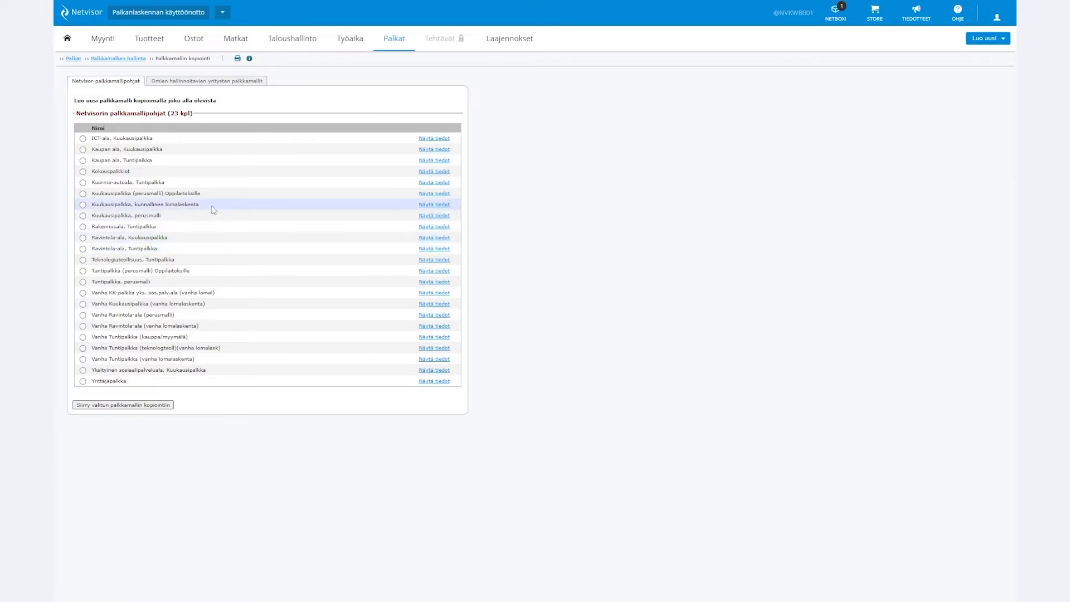
- Copy the "Kuukausipalkka, perusmalli" template into a new salary model, keeping the suggested name
{"action": "left_click", "coordinate": [82, 217]}
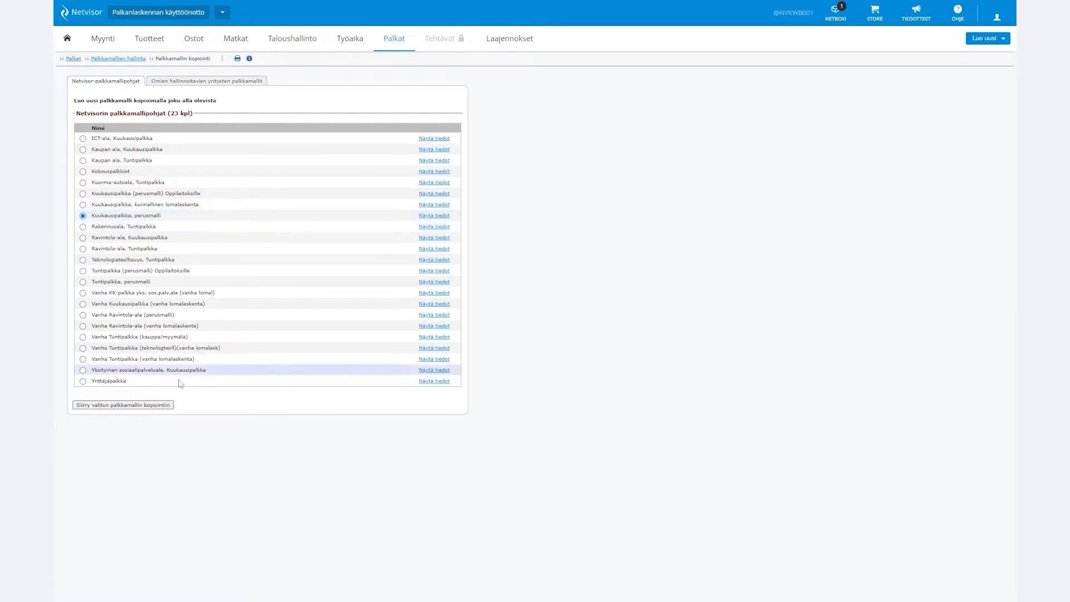
{"action": "left_click", "coordinate": [116, 407]}
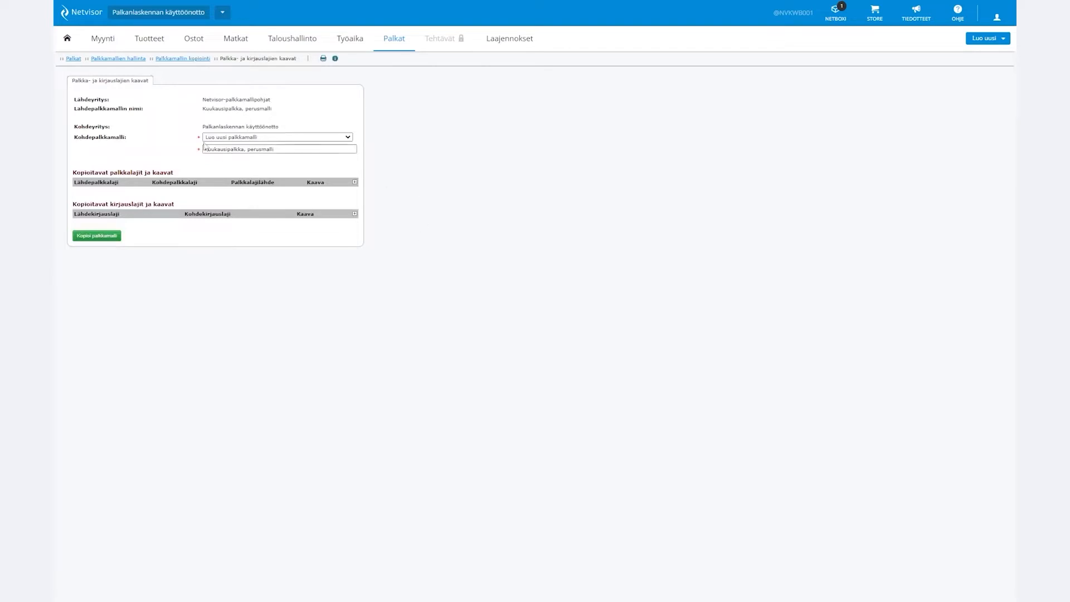
{"action": "left_click_drag", "start_coordinate": [215, 151], "coordinate": [266, 434]}
{"action": "left_click", "coordinate": [198, 333]}
{"action": "left_click", "coordinate": [106, 239]}
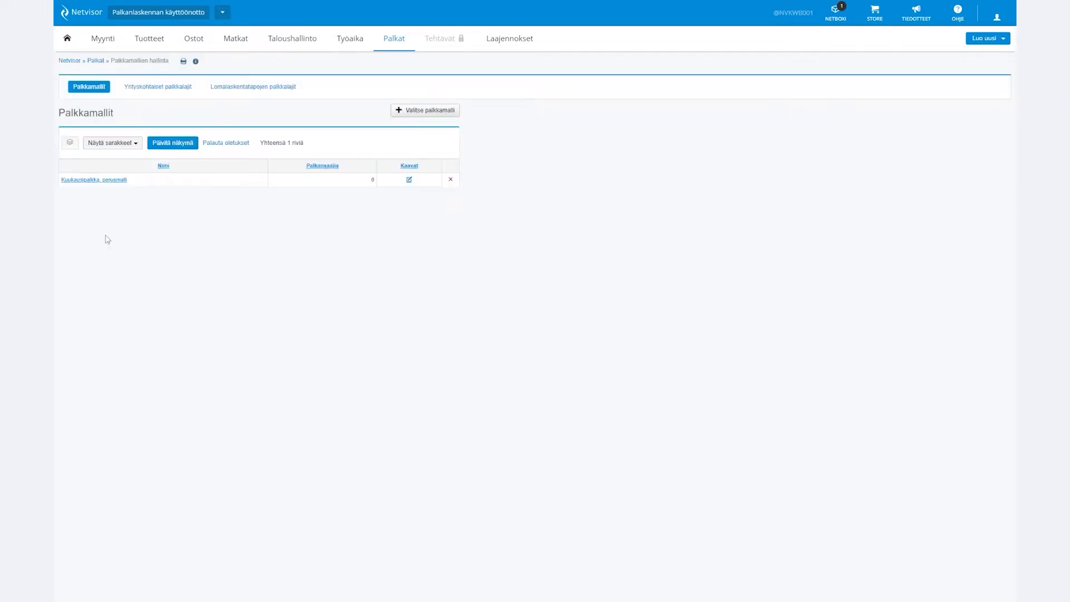
- Open the basic details of the "Kuukausipalkka, perusmalli" salary model and set the default payday (Oletuspalkanmaksupäivä) to 15
{"action": "left_click", "coordinate": [114, 181]}
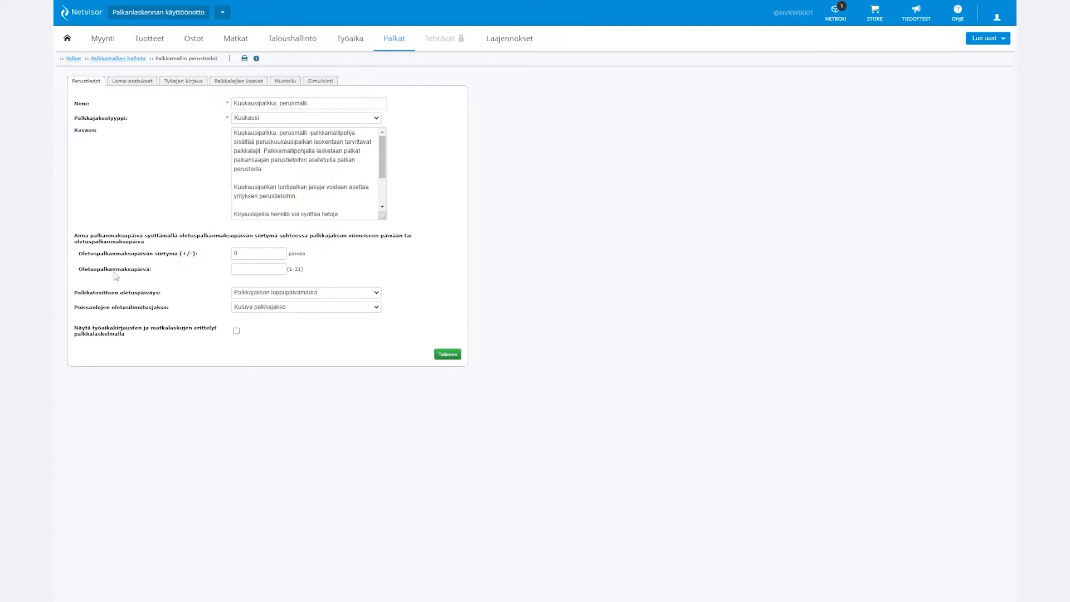
{"action": "left_click", "coordinate": [242, 270]}
{"action": "type", "text": "15"}
{"action": "type", "text": "5"}
{"action": "left_click", "coordinate": [263, 271]}
- Keep the voucher date as Palkkajakson loppupäivämäärä and the absence reporting period as Kuluva palkkajakso, and save the basic details
{"action": "left_click", "coordinate": [279, 295]}
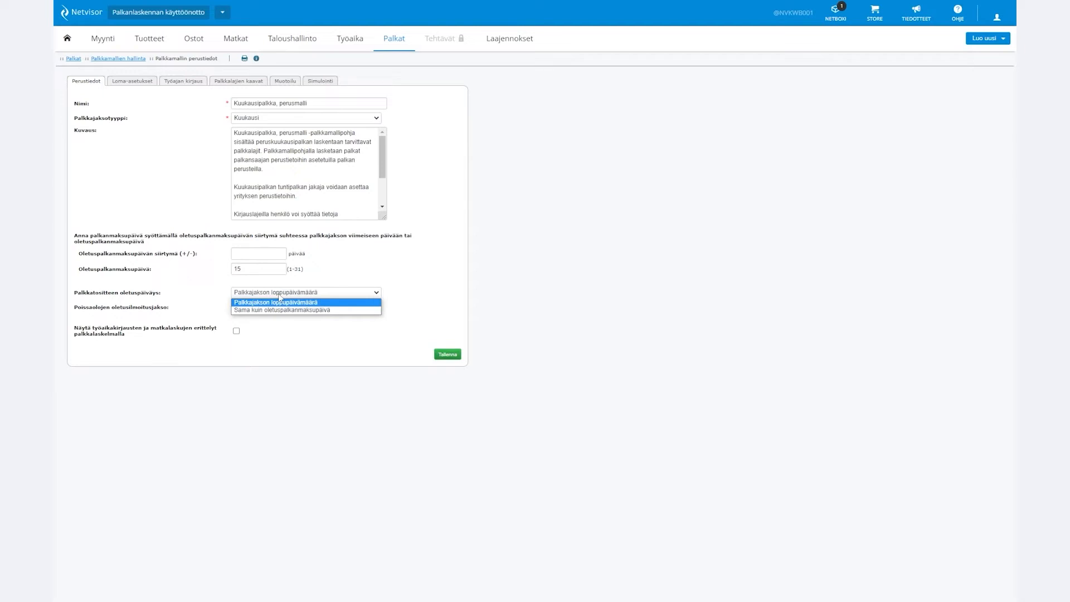
{"action": "left_click", "coordinate": [237, 303]}
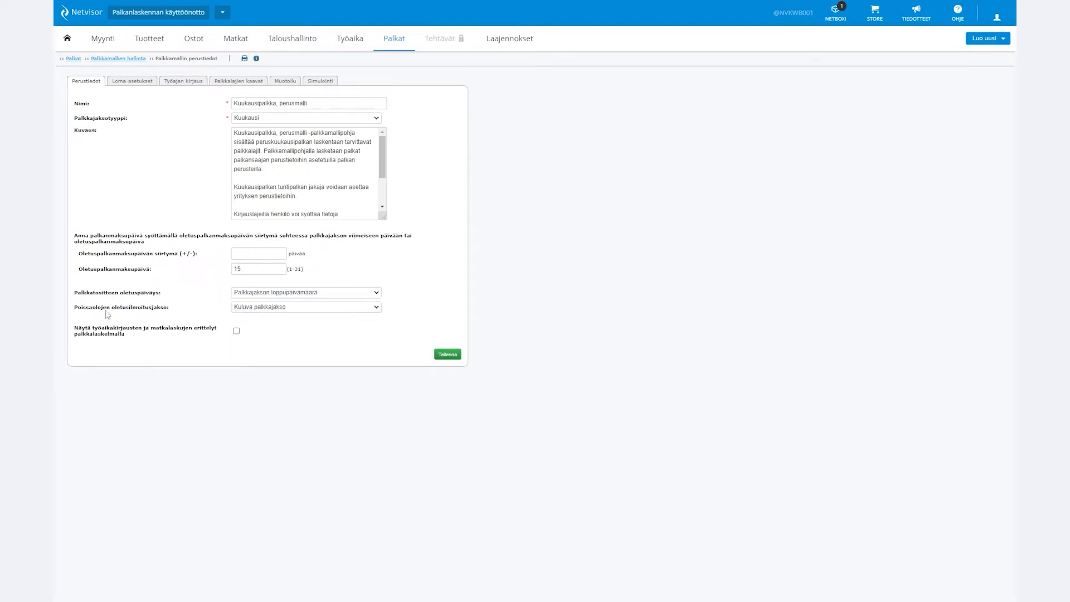
{"action": "left_click", "coordinate": [349, 308]}
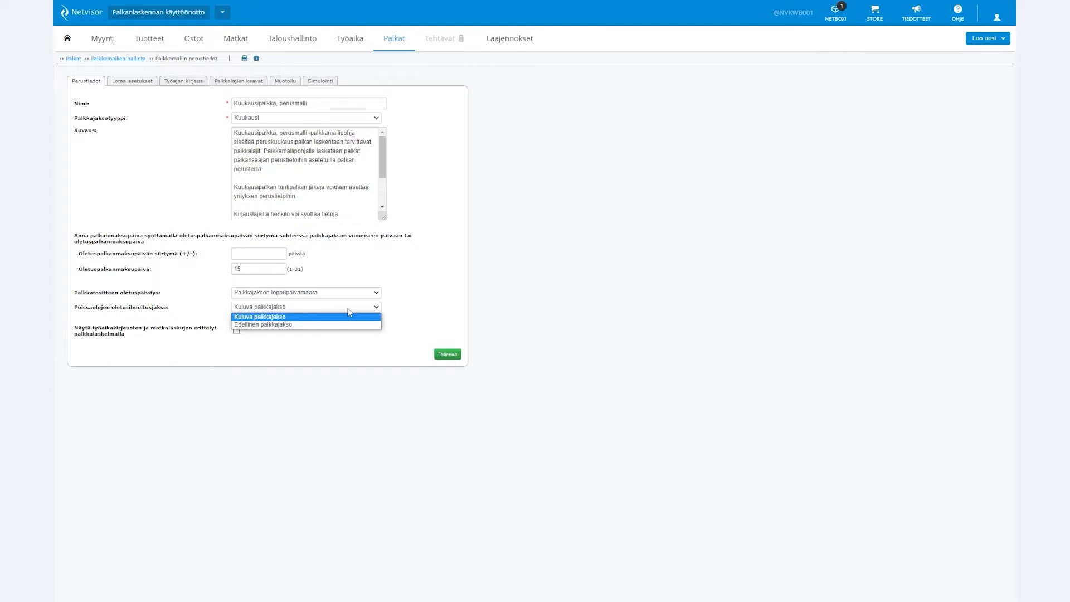
{"action": "left_click", "coordinate": [453, 303]}
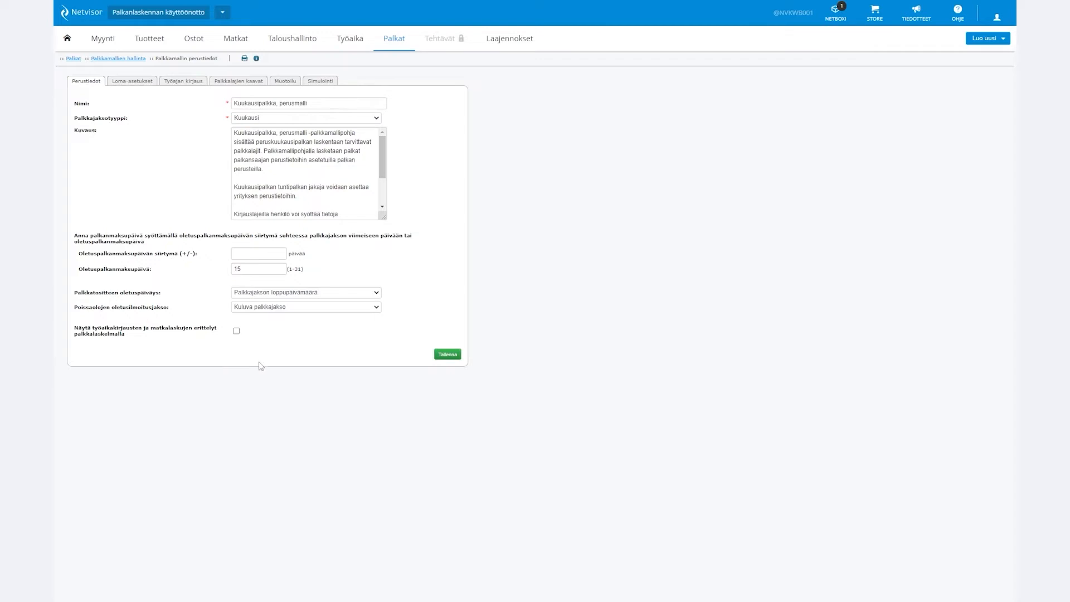
{"action": "left_click", "coordinate": [447, 357]}
- In the model's holiday settings, set Lomarahapäivien maksaminen to "Älä ehdota lomarahapäivien maksamista" and save
{"action": "mouse_move", "coordinate": [148, 47]}
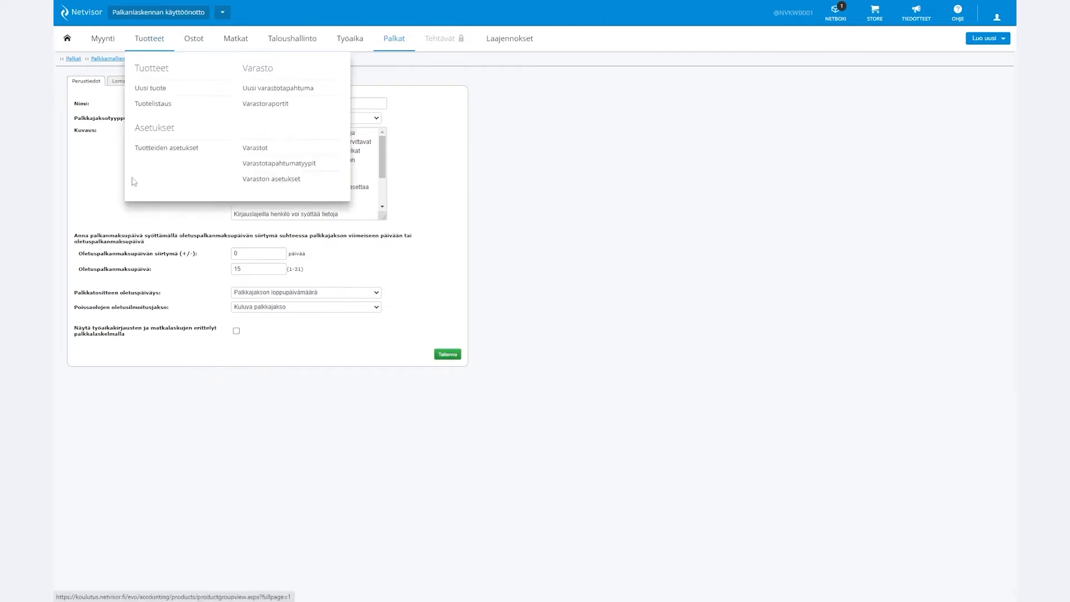
{"action": "left_click", "coordinate": [124, 84]}
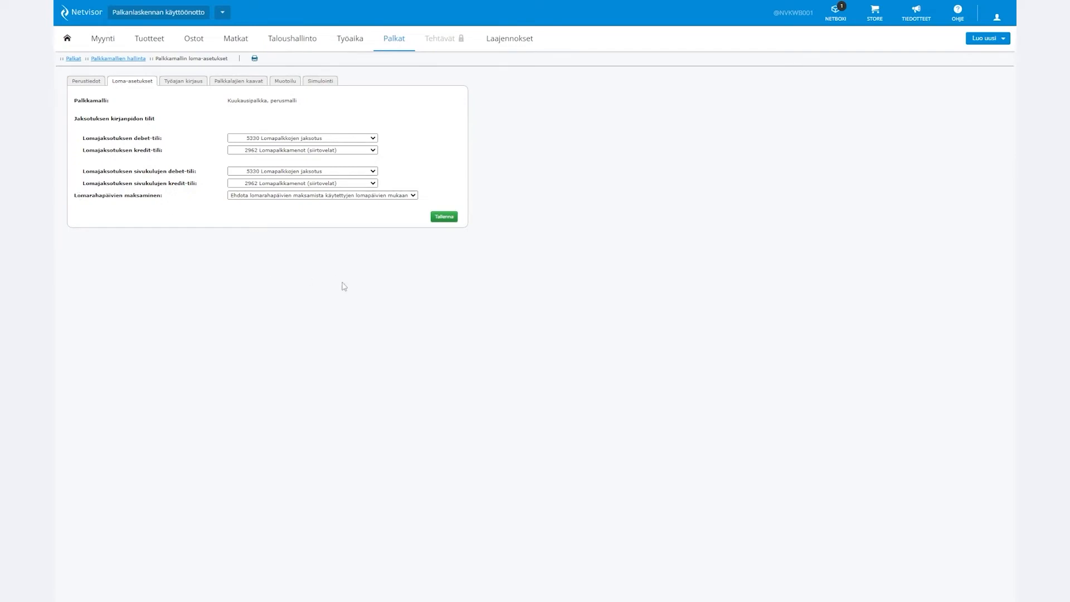
{"action": "left_click", "coordinate": [413, 197]}
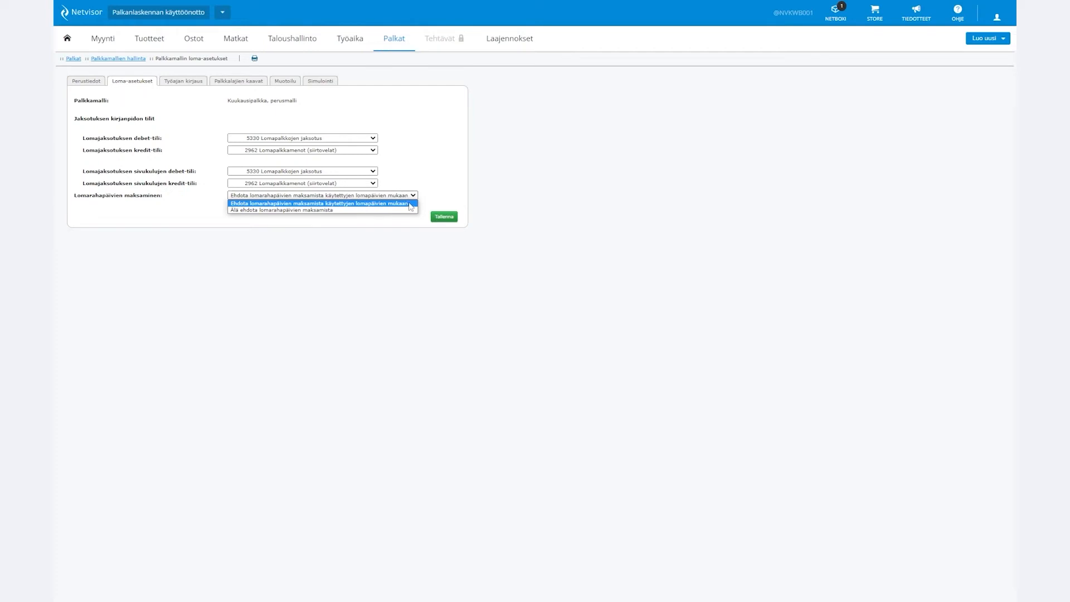
{"action": "left_click", "coordinate": [265, 210]}
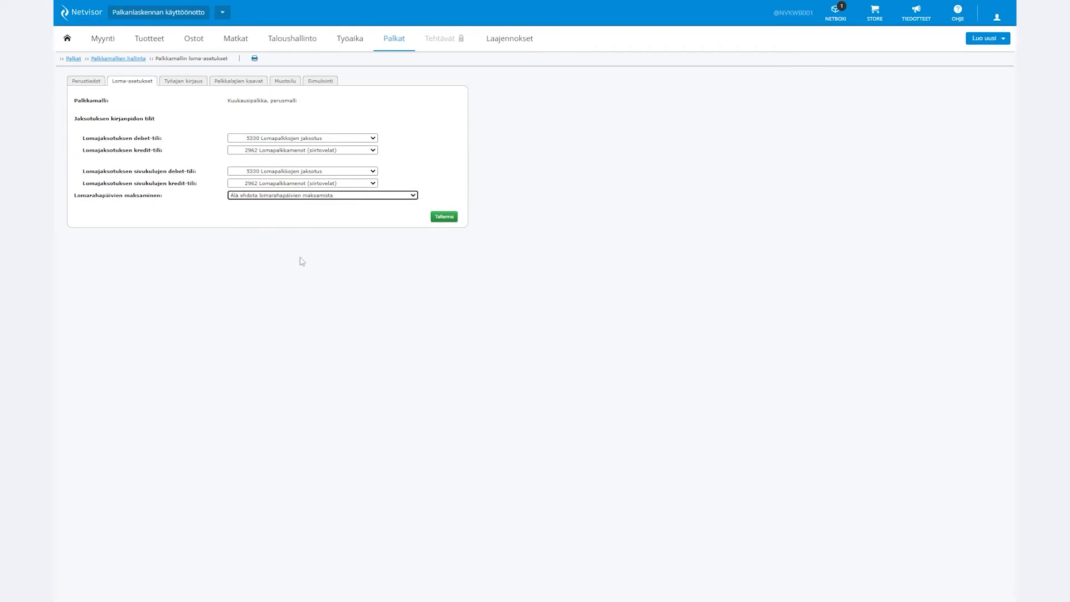
{"action": "left_click", "coordinate": [444, 217]}
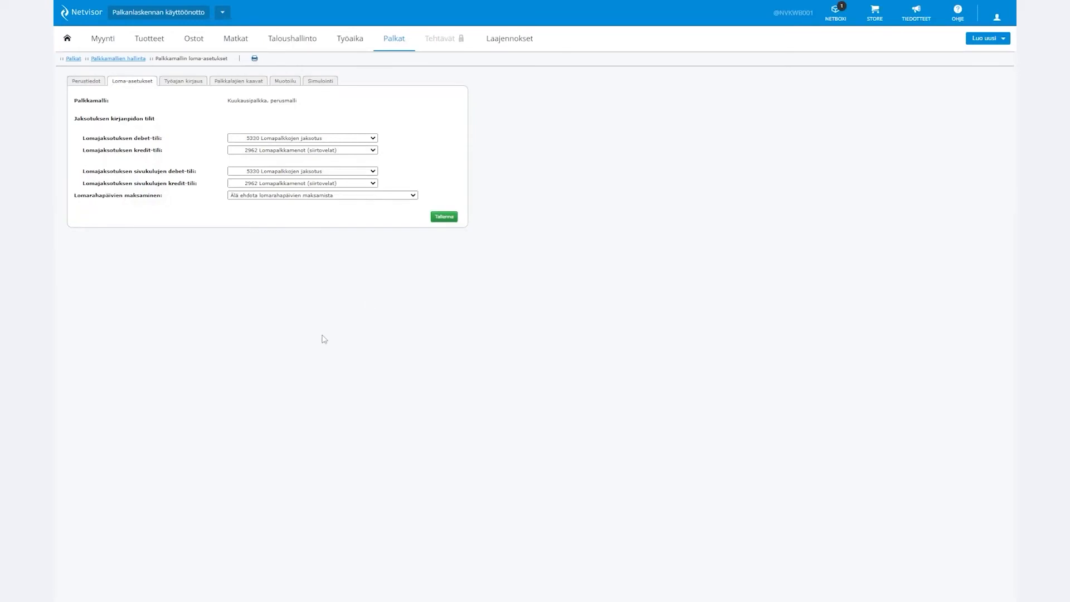
- Review the salary model's work-time entry settings and its wage type formulas, from calculated items through pay and supplements
{"action": "left_click", "coordinate": [183, 83]}
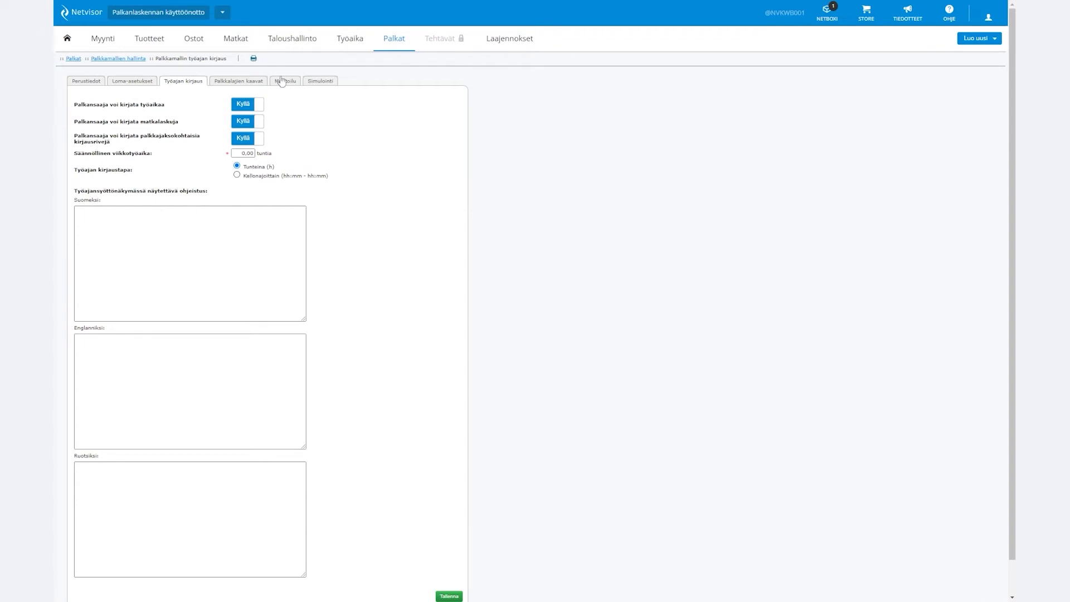
{"action": "left_click", "coordinate": [237, 83]}
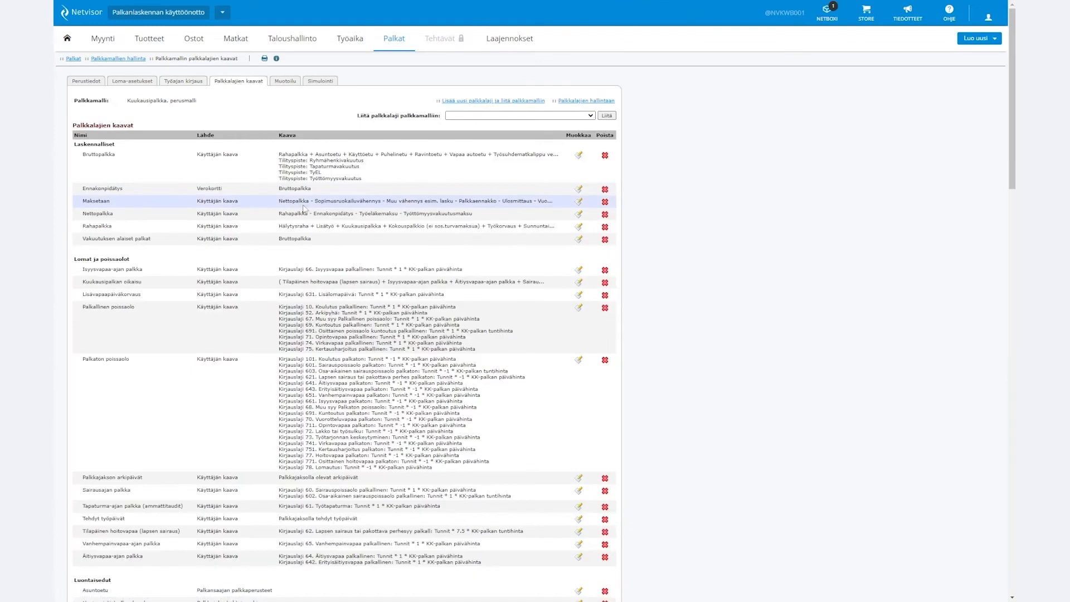
{"action": "scroll", "coordinate": [322, 249], "scroll_direction": "down", "scroll_amount": 3}
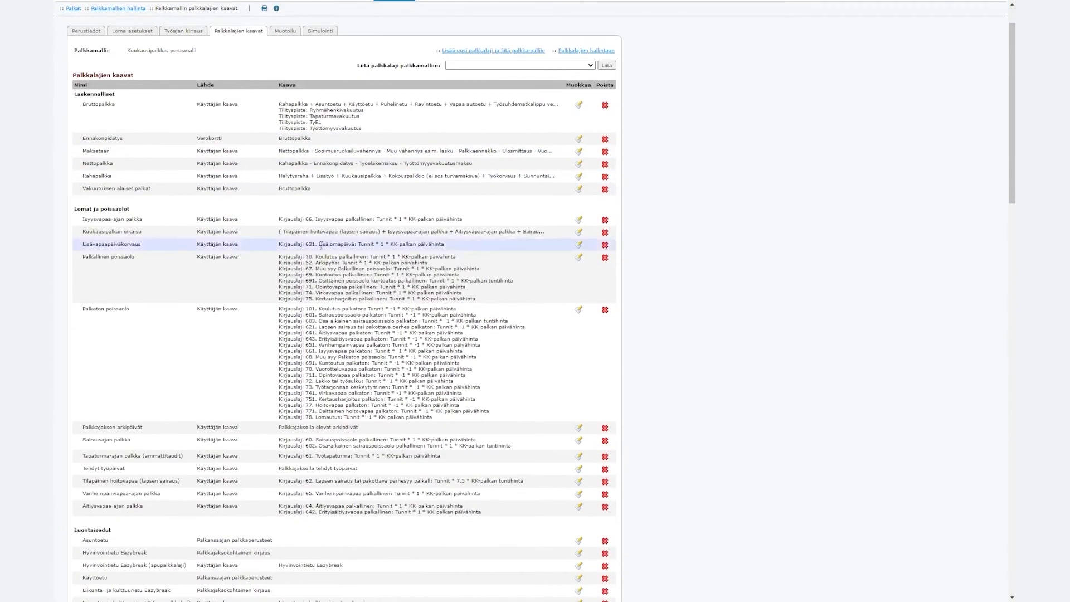
{"action": "scroll", "coordinate": [207, 262], "scroll_direction": "up", "scroll_amount": 3}
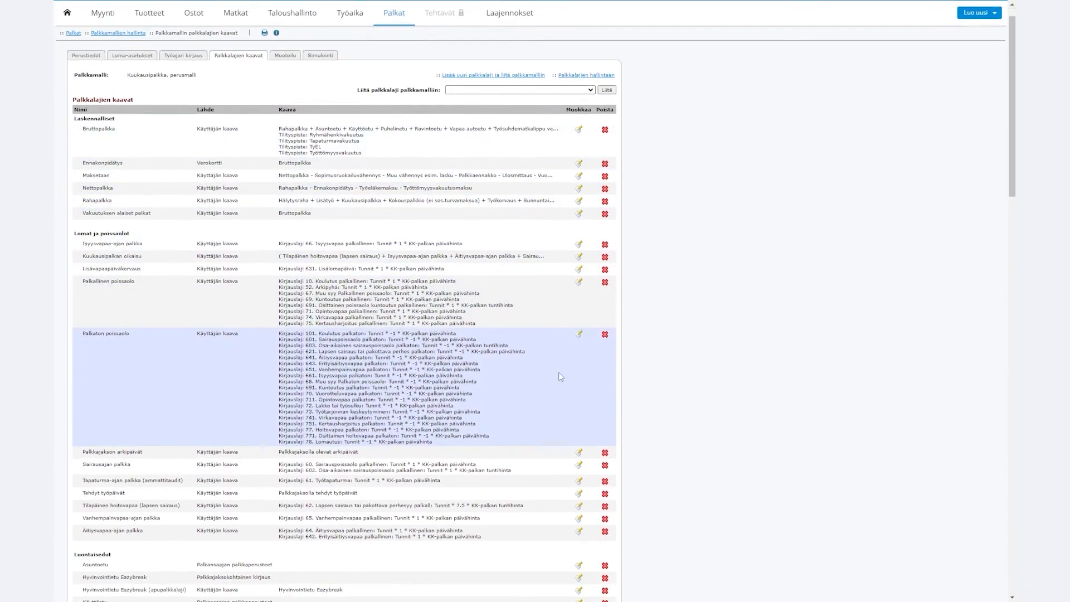
{"action": "scroll", "coordinate": [562, 375], "scroll_direction": "down", "scroll_amount": 4}
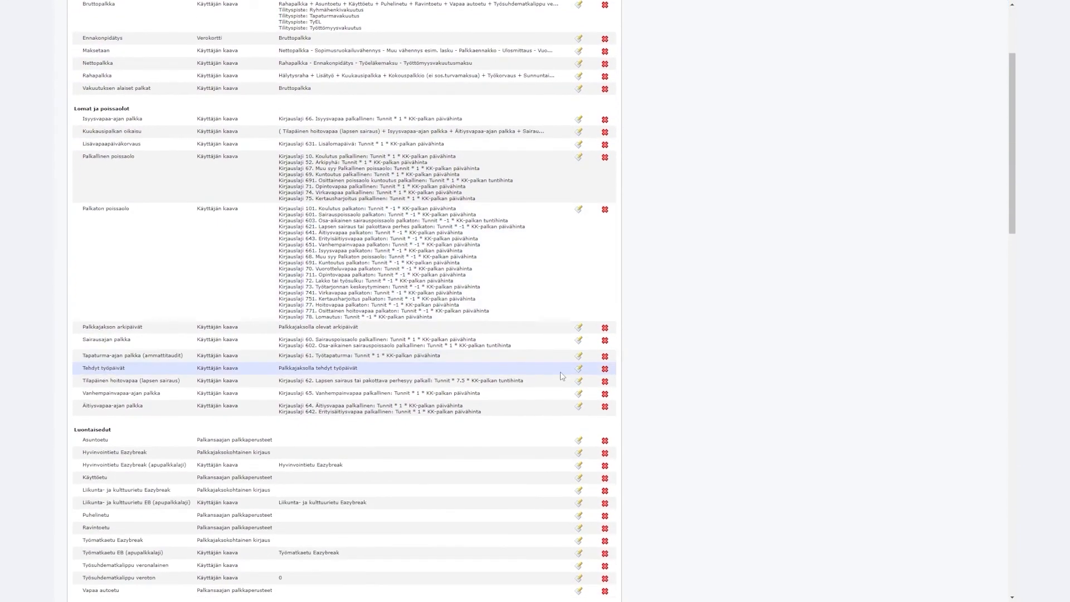
{"action": "scroll", "coordinate": [561, 375], "scroll_direction": "down", "scroll_amount": 3}
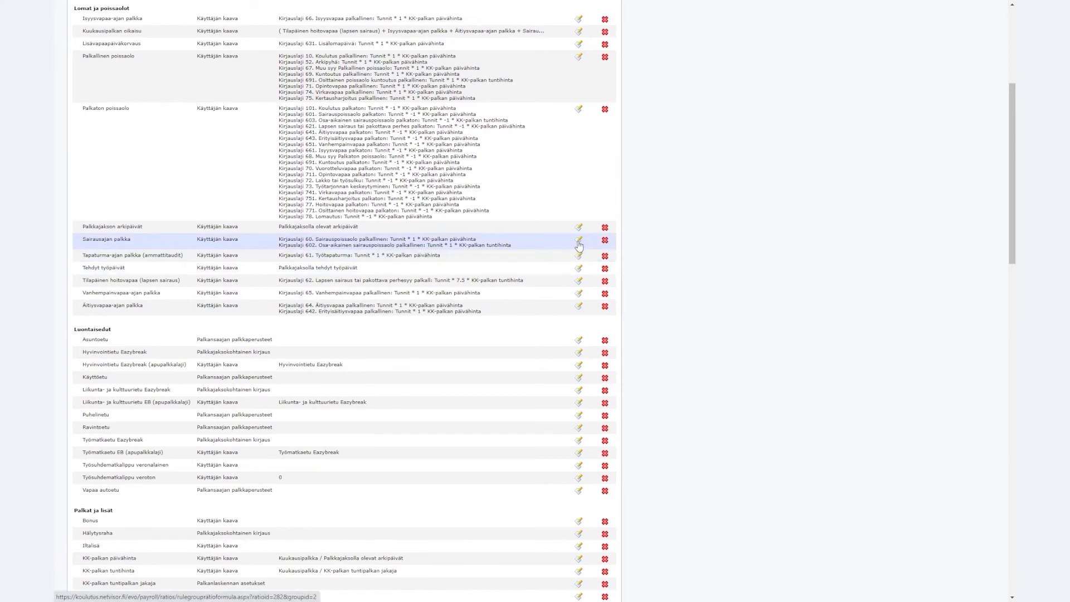
{"action": "scroll", "coordinate": [378, 423], "scroll_direction": "down", "scroll_amount": 3}
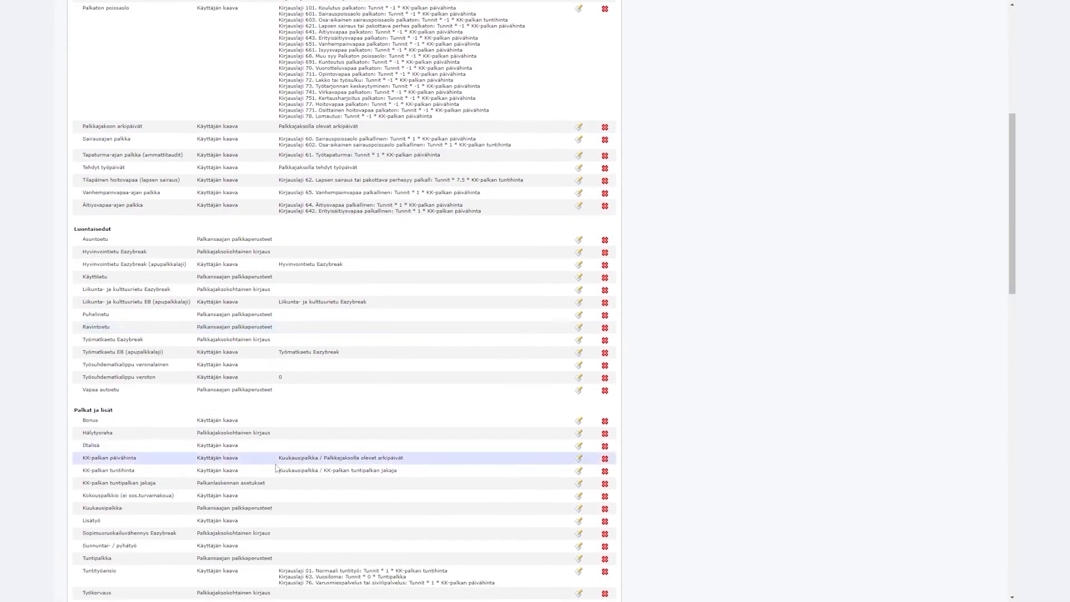
{"action": "scroll", "coordinate": [450, 504], "scroll_direction": "down", "scroll_amount": 1}
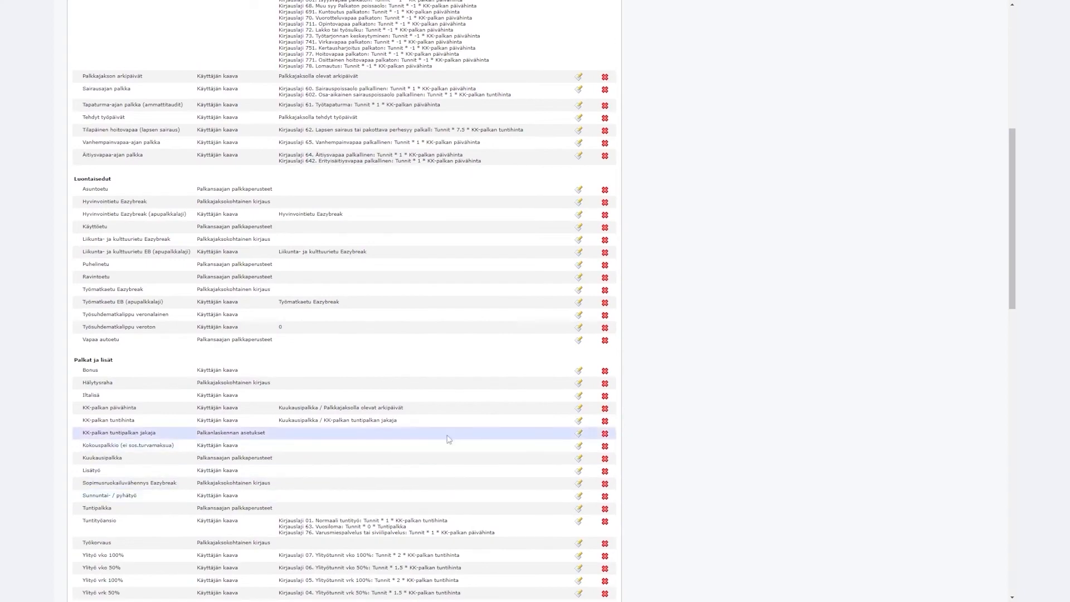
{"action": "scroll", "coordinate": [449, 440], "scroll_direction": "down", "scroll_amount": 2}
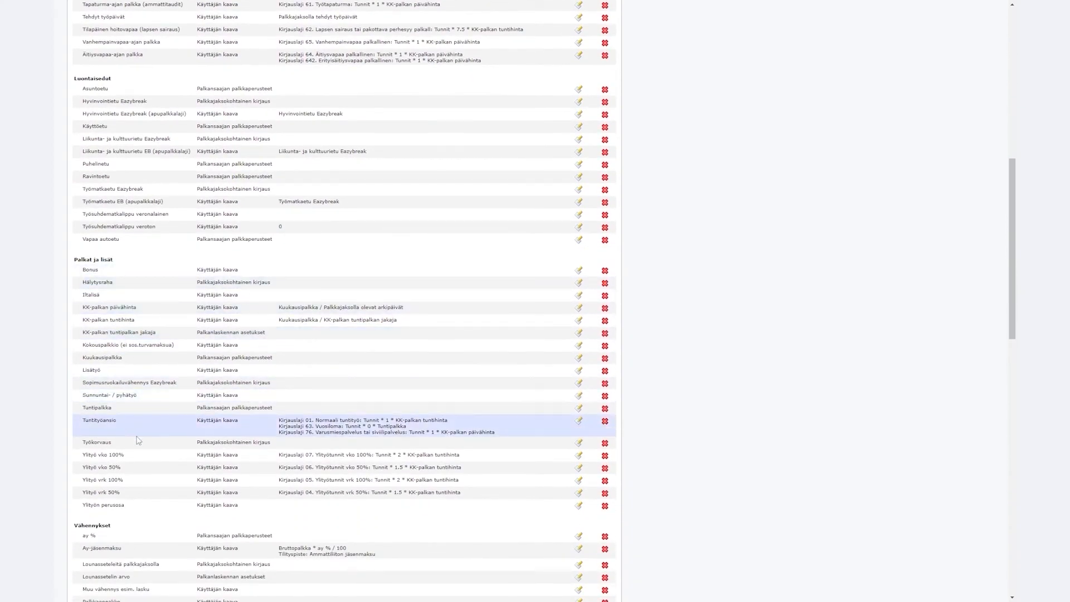
{"action": "scroll", "coordinate": [329, 357], "scroll_direction": "up", "scroll_amount": 10}
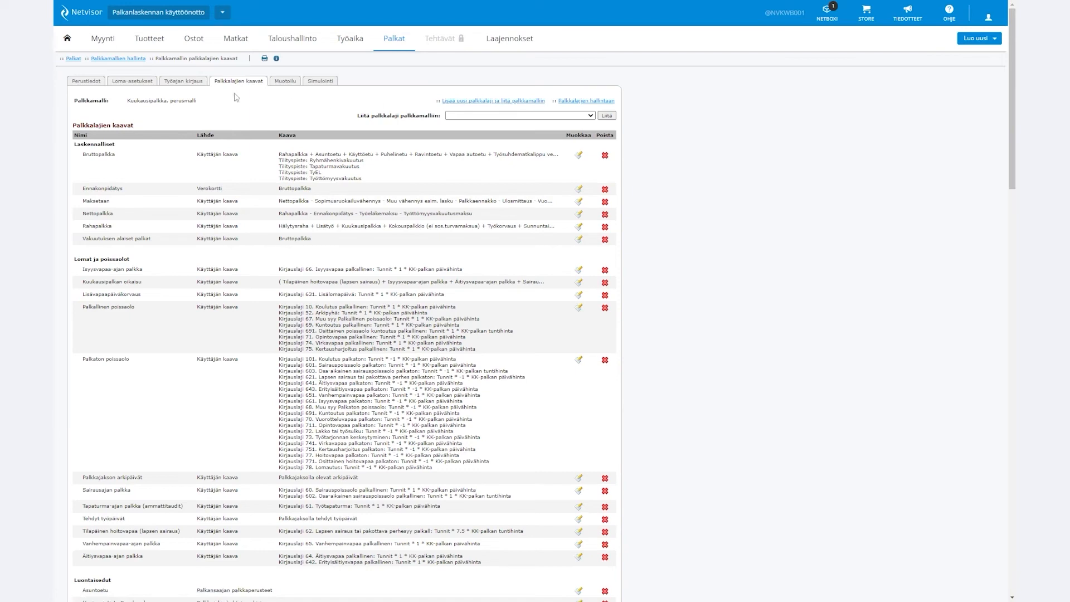
- In the salary model's payslip formatting, move Palkaton poissaolo and Palkallinen poissaolo up directly below Isyysvapaa-ajan palkka
{"action": "left_click", "coordinate": [282, 83]}
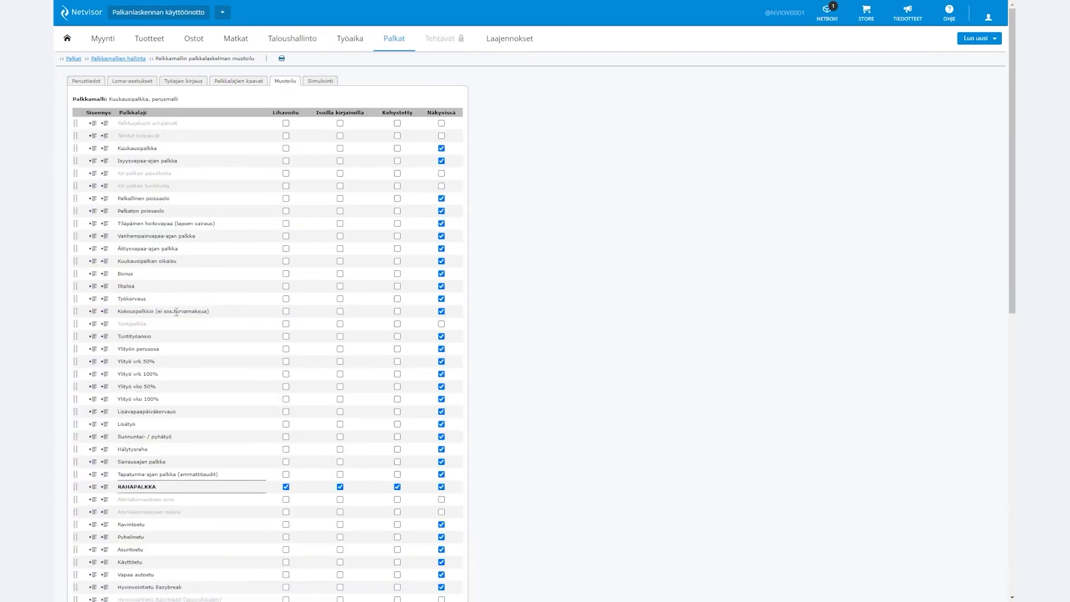
{"action": "mouse_move", "coordinate": [75, 149]}
{"action": "left_mouse_down"}
{"action": "mouse_move", "coordinate": [67, 284]}
{"action": "mouse_move", "coordinate": [74, 148]}
{"action": "left_mouse_up"}
{"action": "mouse_move", "coordinate": [77, 204]}
{"action": "left_mouse_down"}
{"action": "mouse_move", "coordinate": [76, 173]}
{"action": "mouse_move", "coordinate": [77, 186]}
{"action": "left_mouse_up"}
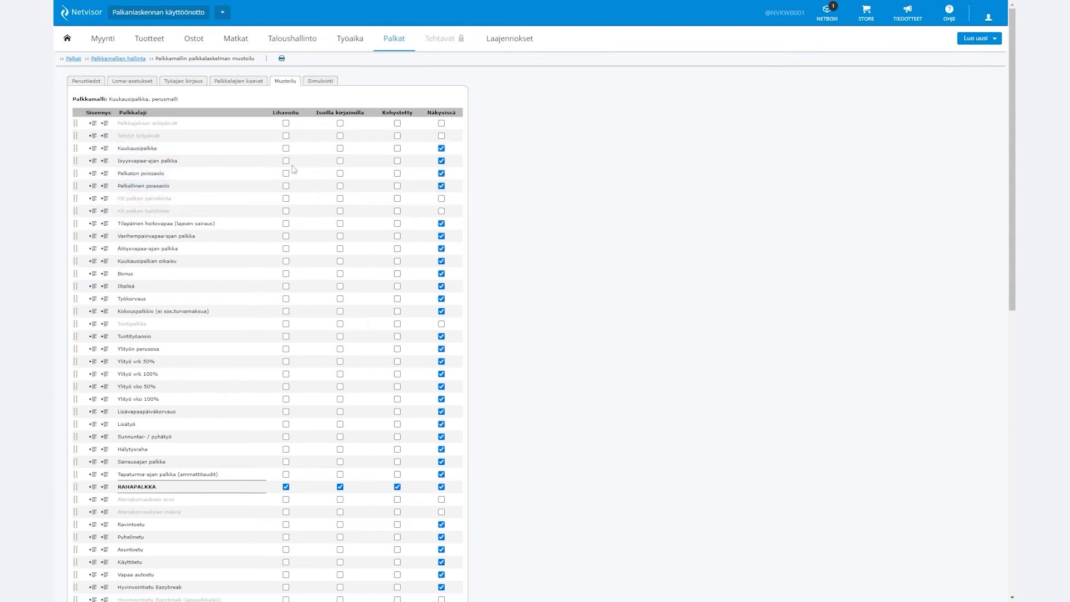
- Try bold and capital-letter formatting on the Kuukausipalkka row, and clear both options again
{"action": "left_click", "coordinate": [286, 148]}
{"action": "left_click", "coordinate": [285, 148]}
{"action": "left_click", "coordinate": [340, 148]}
{"action": "left_click", "coordinate": [340, 148]}
- Check the salary model's payslip simulation and return to the payslip formatting
{"action": "left_click", "coordinate": [322, 82]}
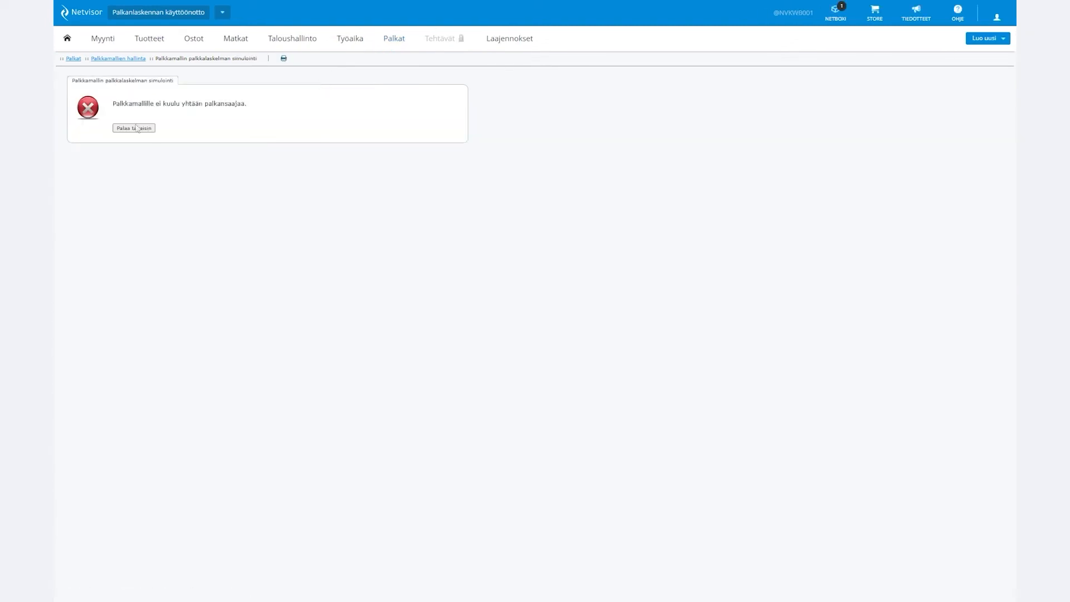
{"action": "left_click_drag", "start_coordinate": [105, 107], "coordinate": [275, 108]}
{"action": "left_click", "coordinate": [289, 149]}
{"action": "left_click", "coordinate": [139, 129]}
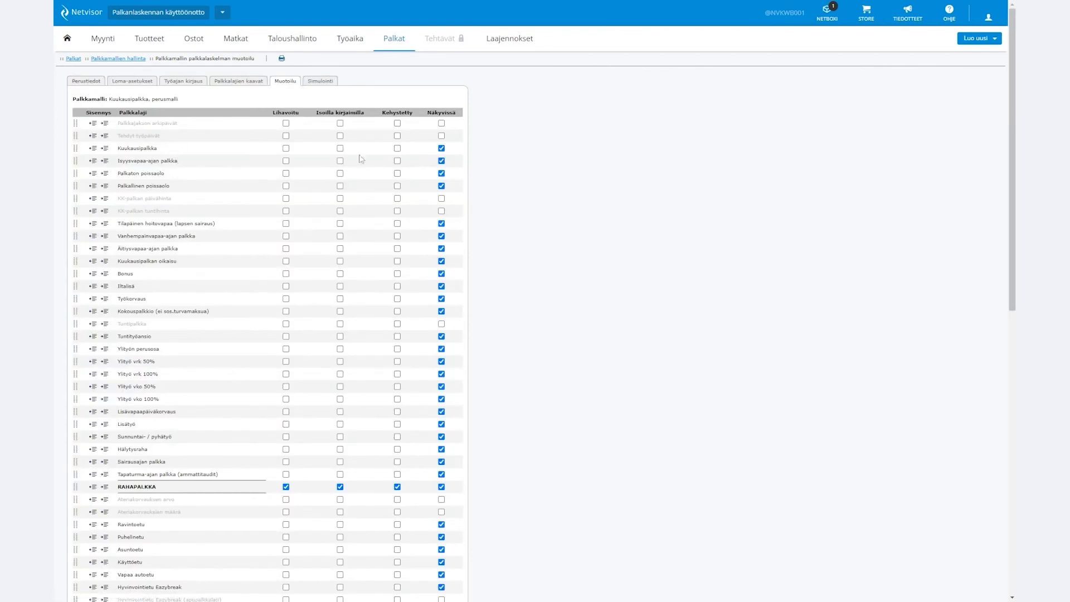
- From salary model management, try selecting the templates "Kuorma-autoala, Tuntipalkka" and "Kuukausipalkka, kunnallinen lomalaskenta" without copying either
{"action": "left_click", "coordinate": [117, 59]}
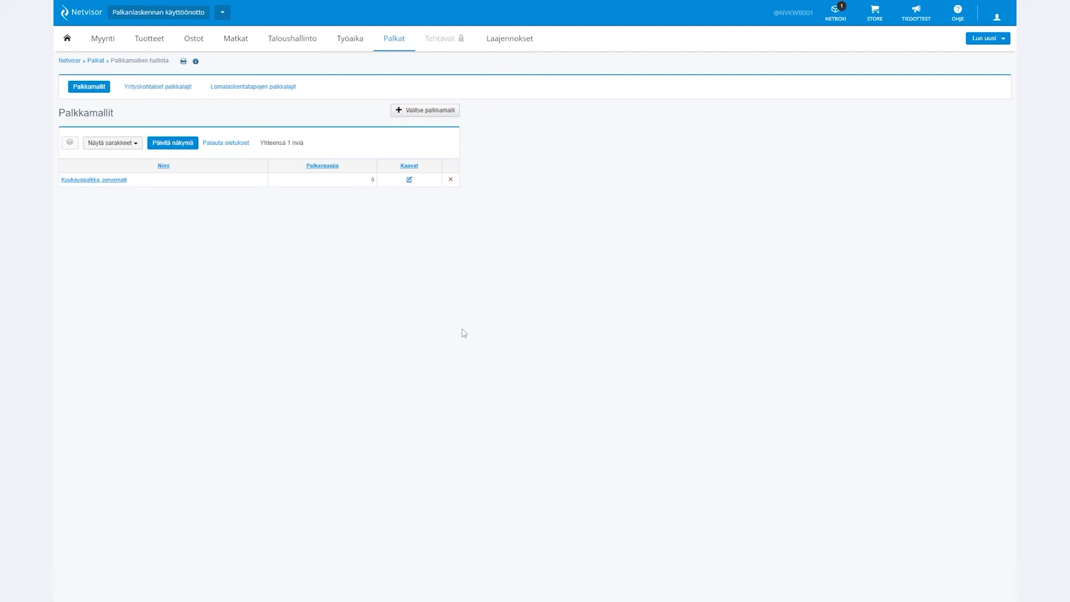
{"action": "left_click", "coordinate": [416, 110]}
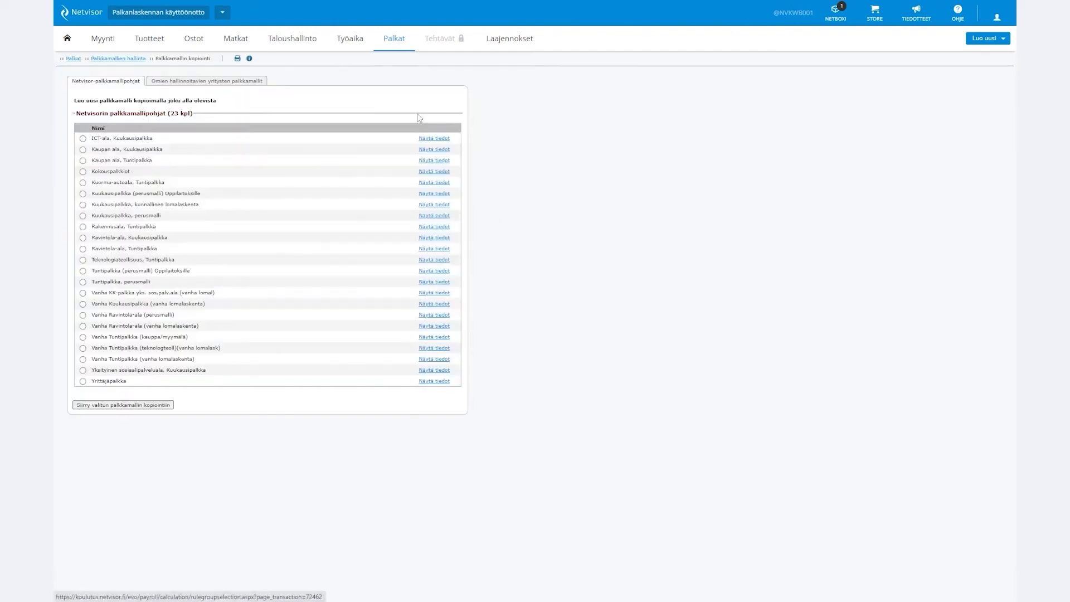
{"action": "left_click", "coordinate": [83, 182]}
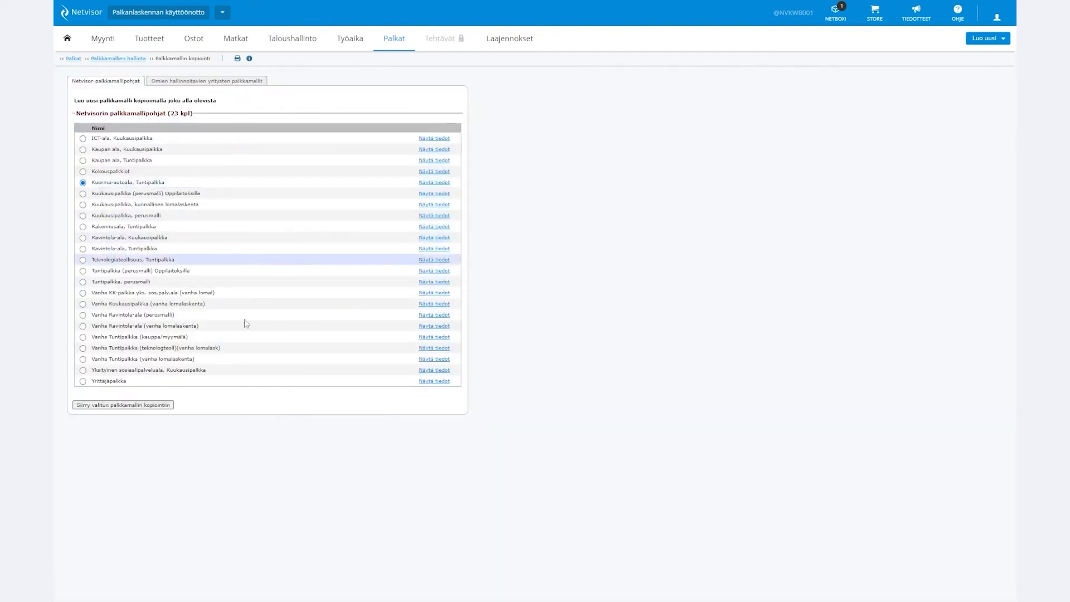
{"action": "left_click", "coordinate": [84, 205]}
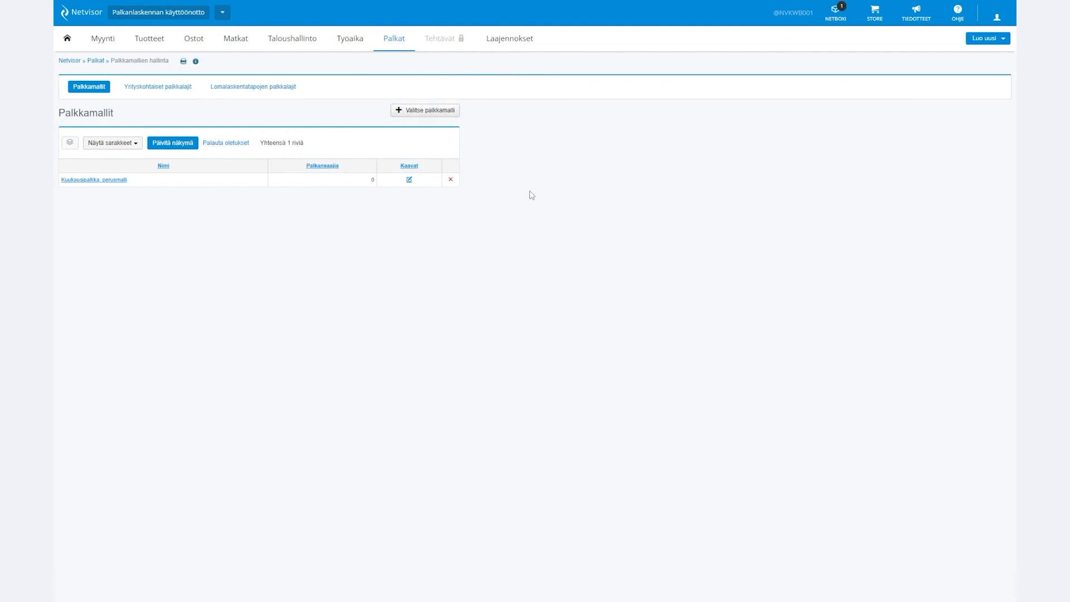
- Open the payroll deployment phases (Käyttöönotto) and mark the Palkkamallit phase as done
{"action": "mouse_move", "coordinate": [397, 42]}
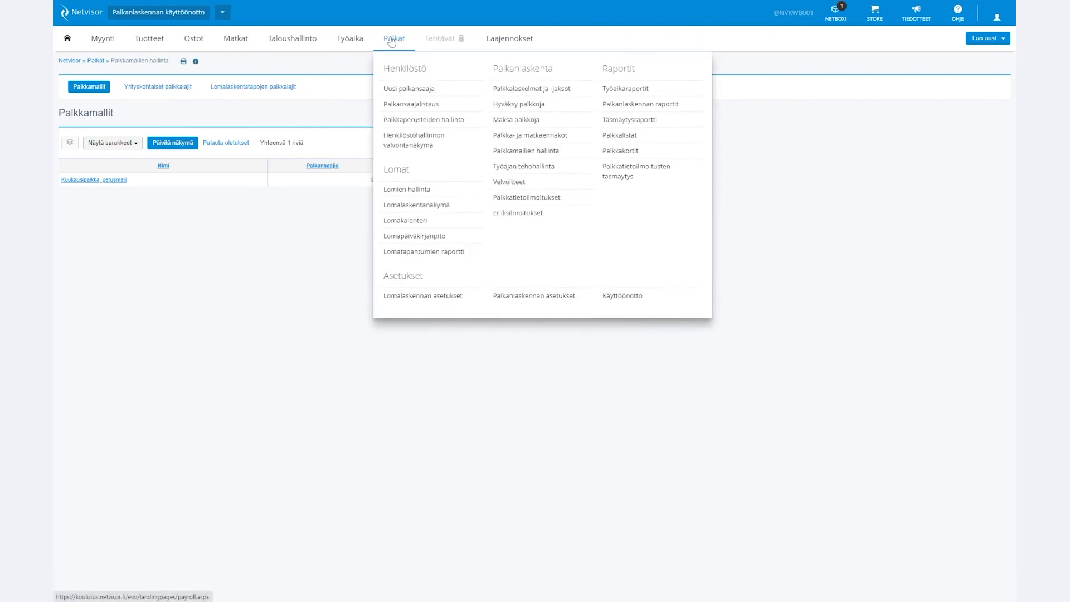
{"action": "left_click", "coordinate": [649, 304]}
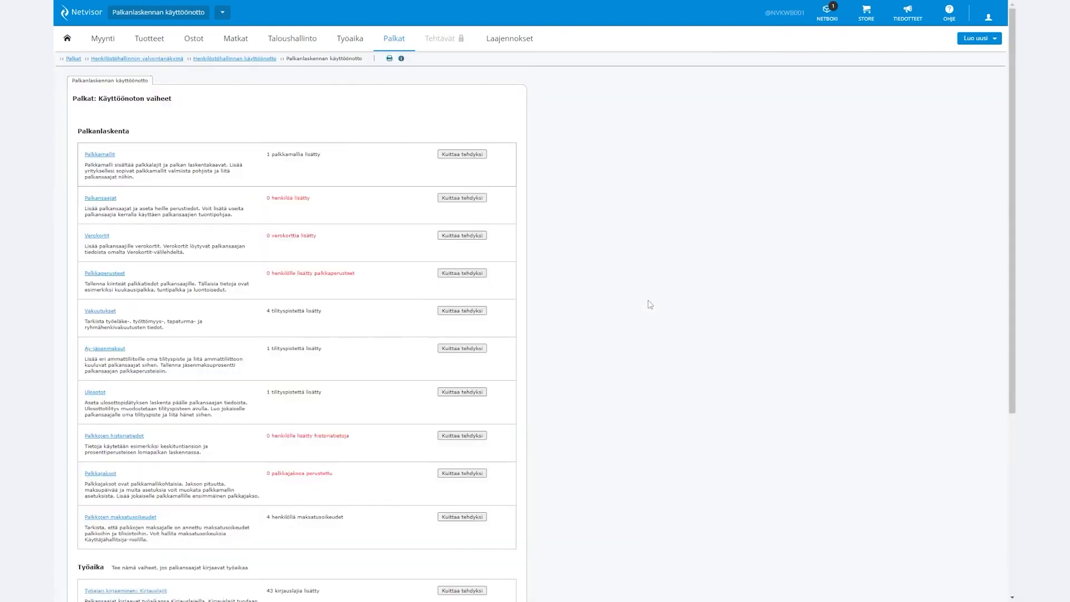
{"action": "left_click", "coordinate": [466, 153]}
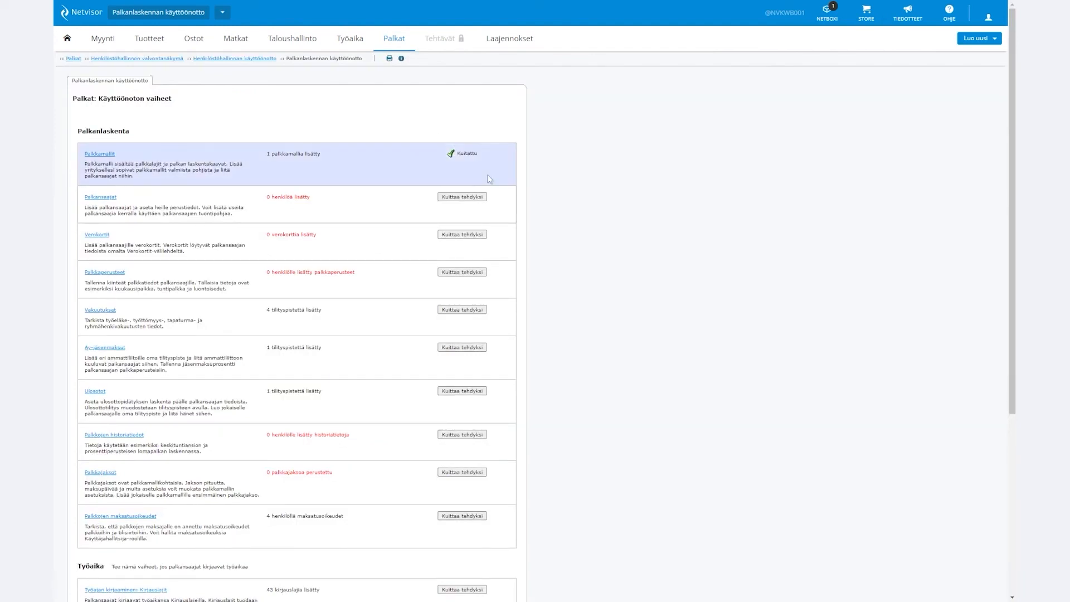